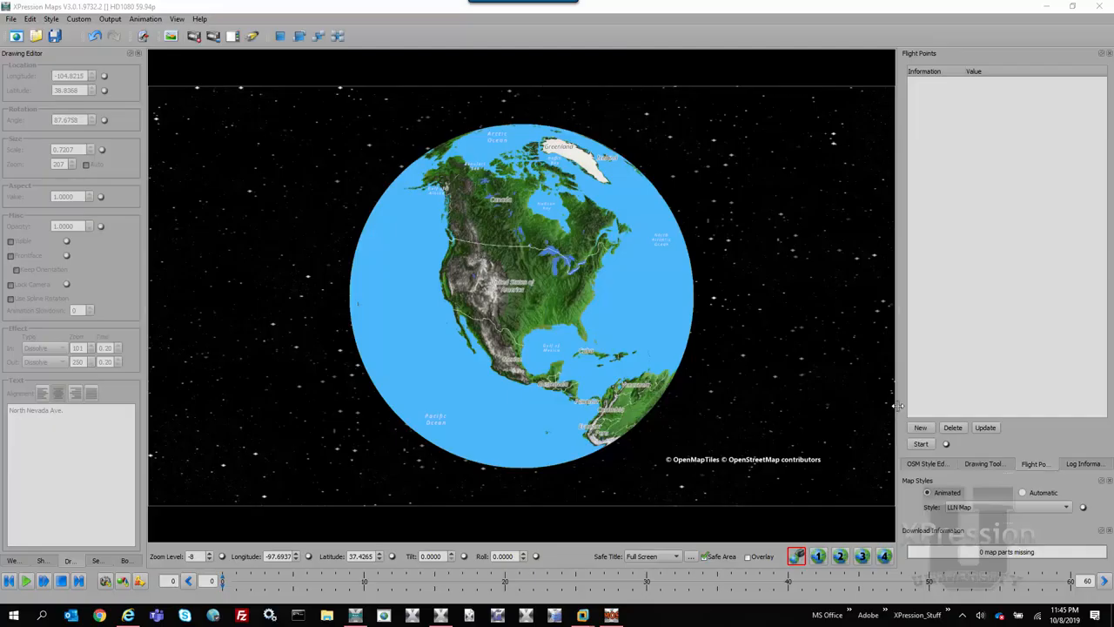
Add a new flight point named Location_1 at the current North America globe view
left_click_drag(897, 410, 836, 417)
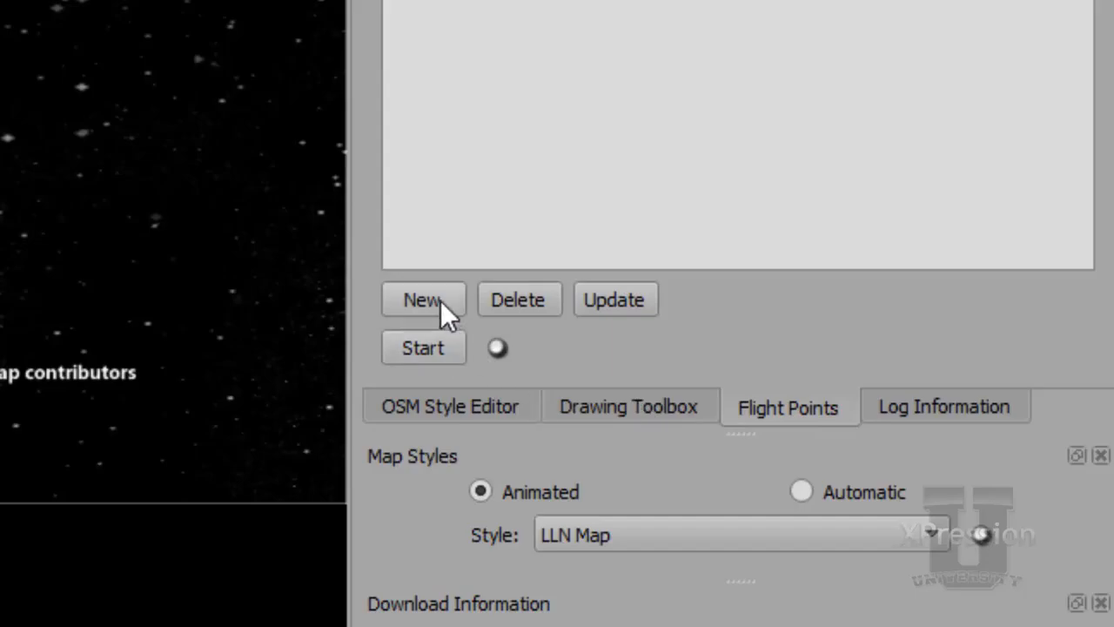
left_click(440, 300)
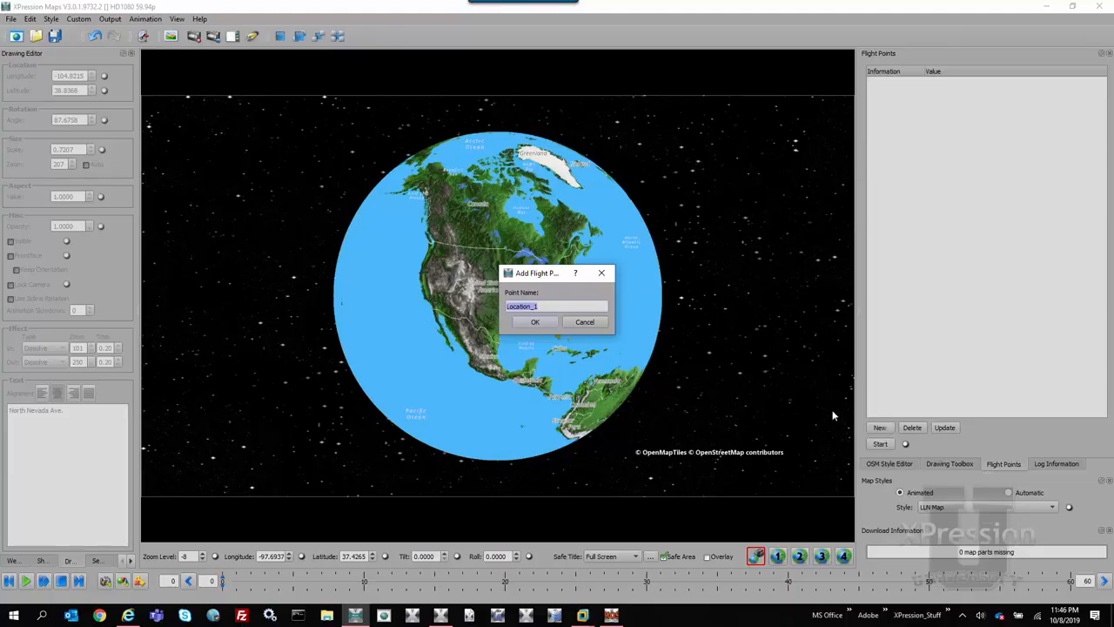
left_click(535, 323)
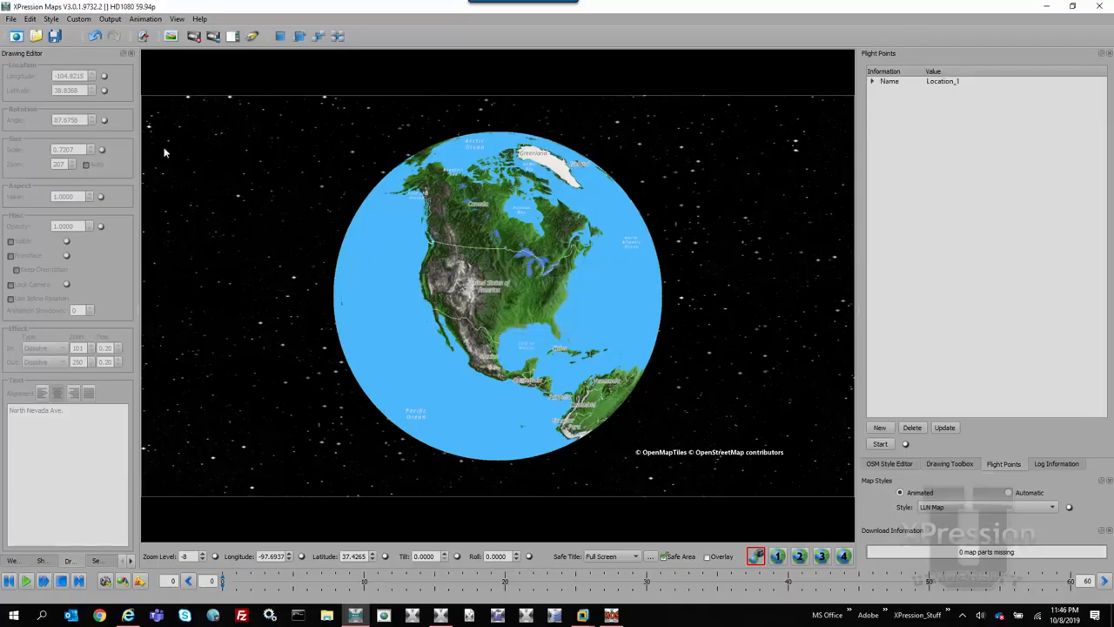
Save the map project as Zoom to country.wnm in the XPressionMaps folder
left_click(58, 38)
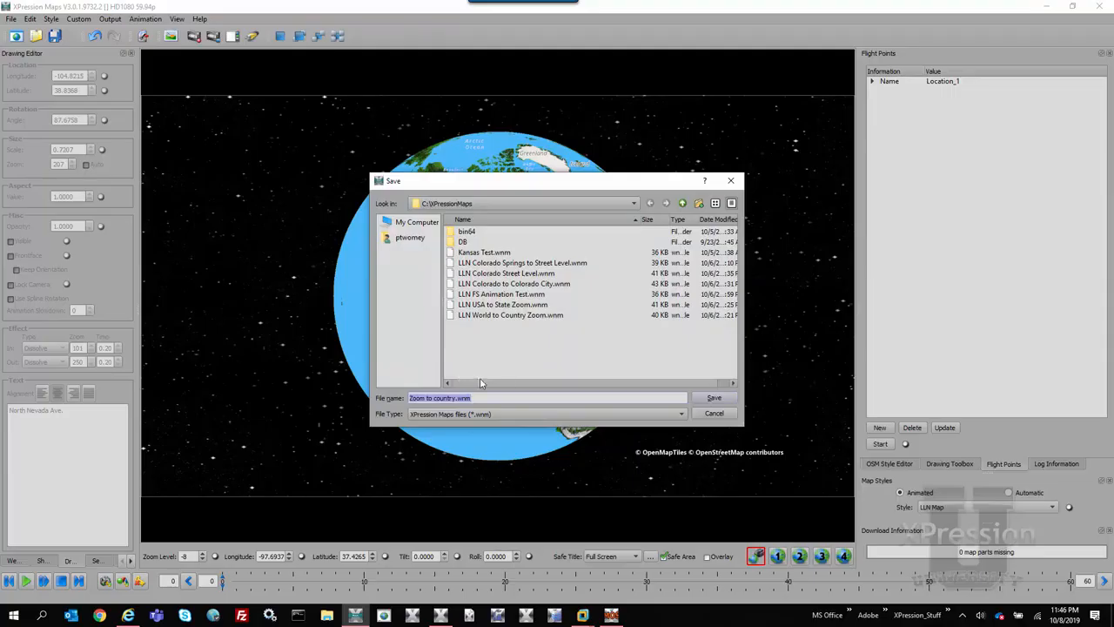
left_click(714, 399)
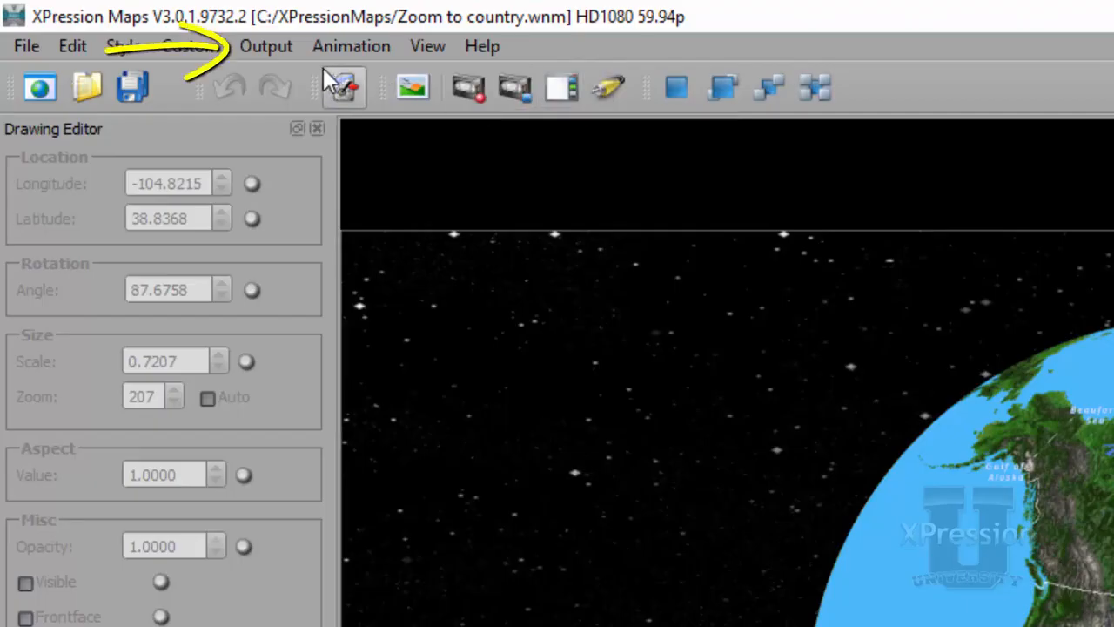
Open Manage Templates and add a new template group named NEWSROOM MAPS
left_click(270, 48)
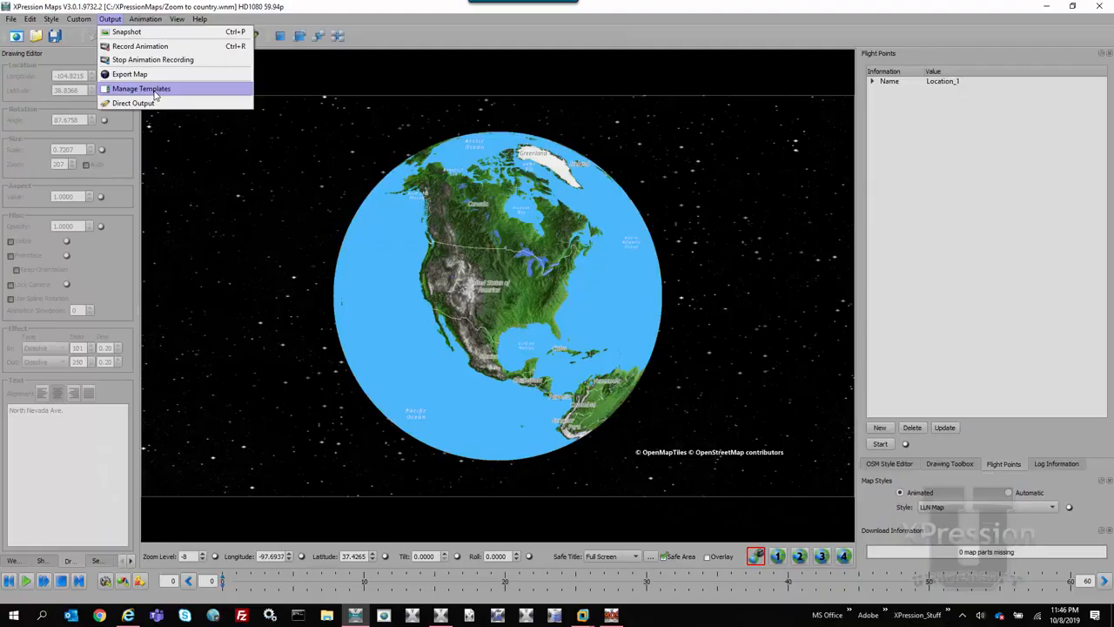
left_click(155, 91)
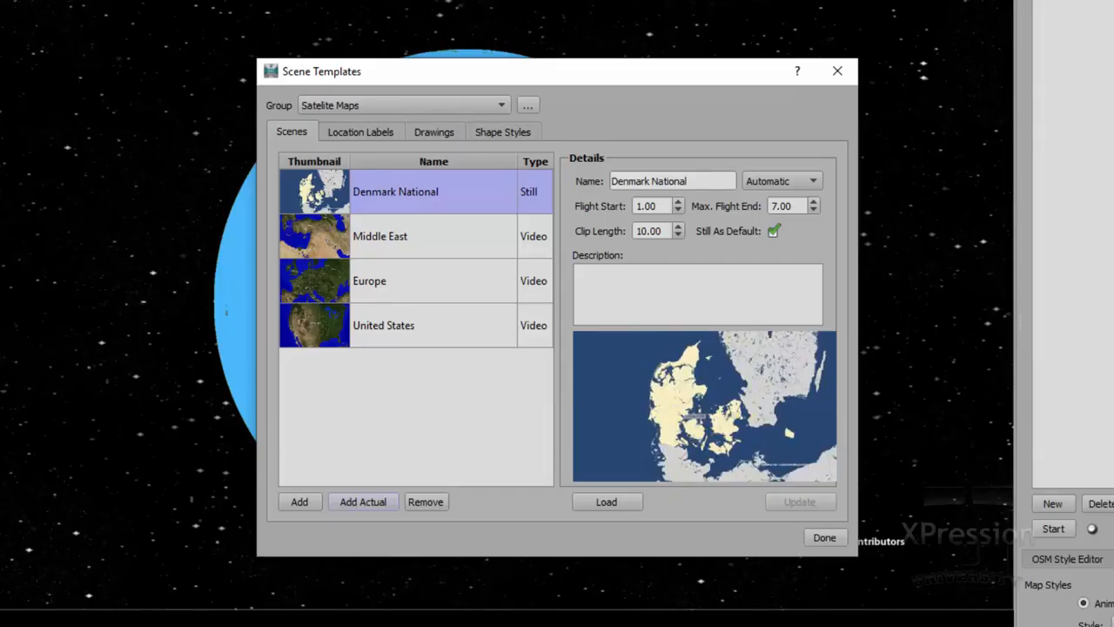
left_click(531, 107)
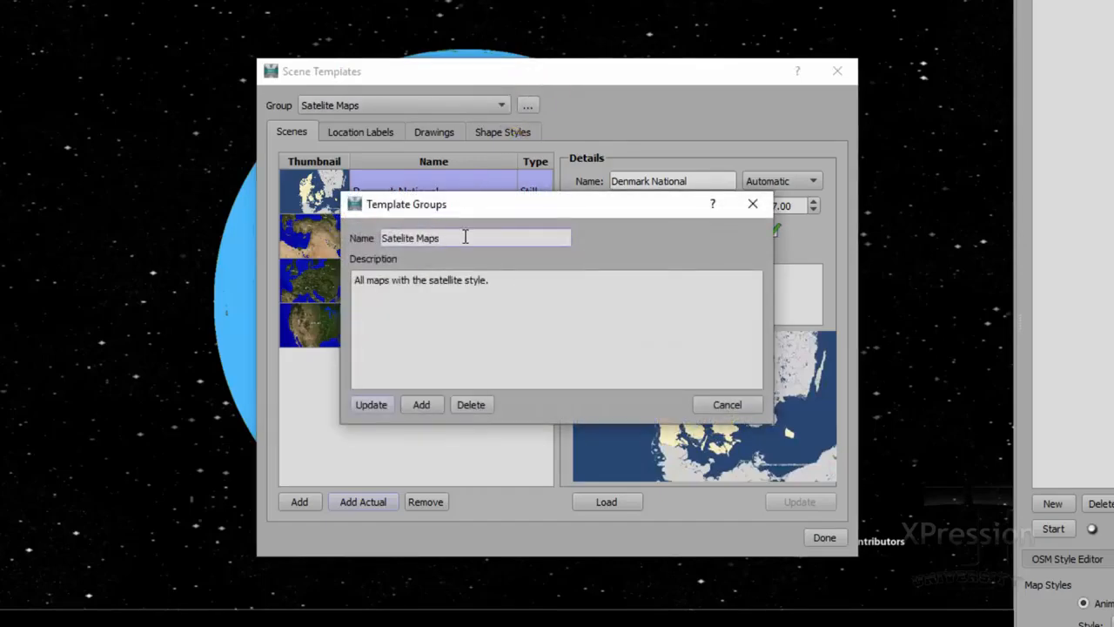
left_click_drag(464, 236, 345, 241)
type("NEWSROOM MAPS")
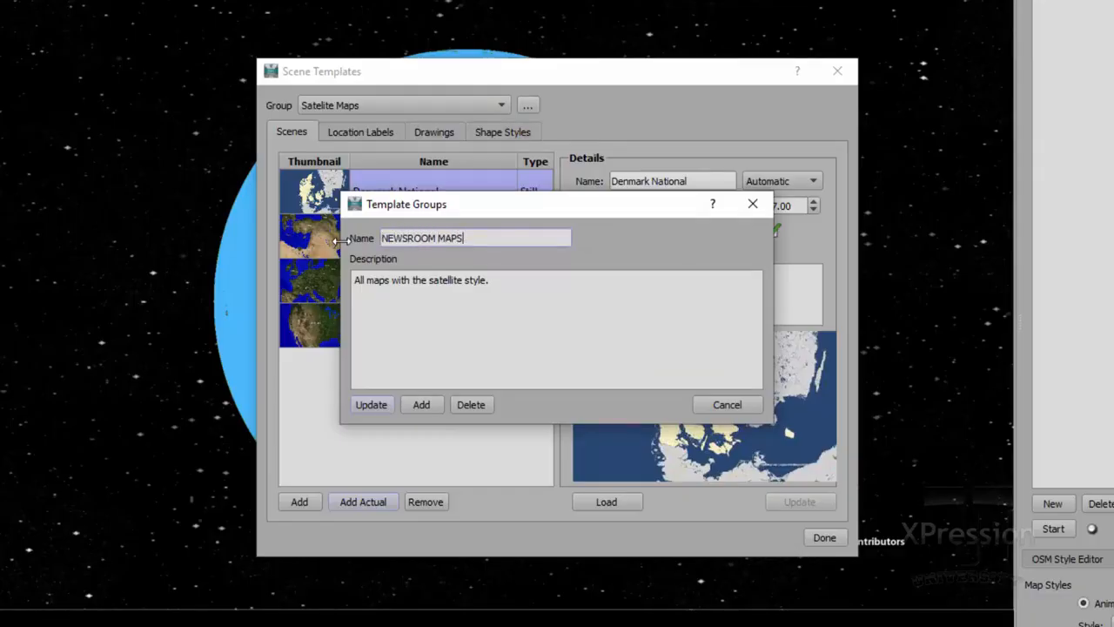
left_click(436, 412)
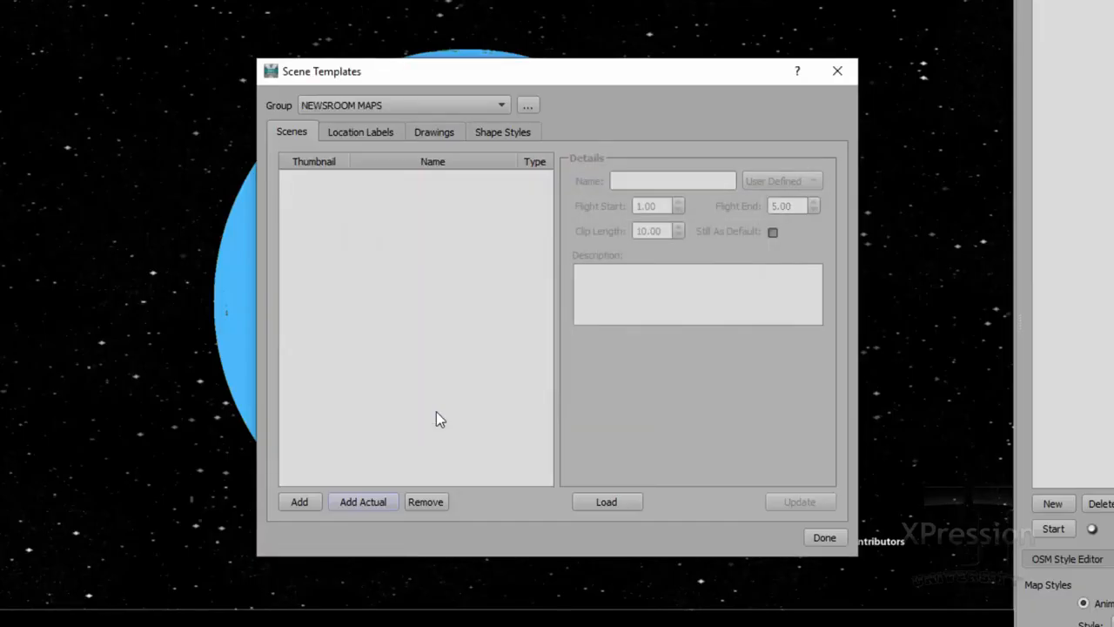
Add the Zoom to country.wnm scene to the group and describe it as "Zoom to a country animation"
left_click(306, 503)
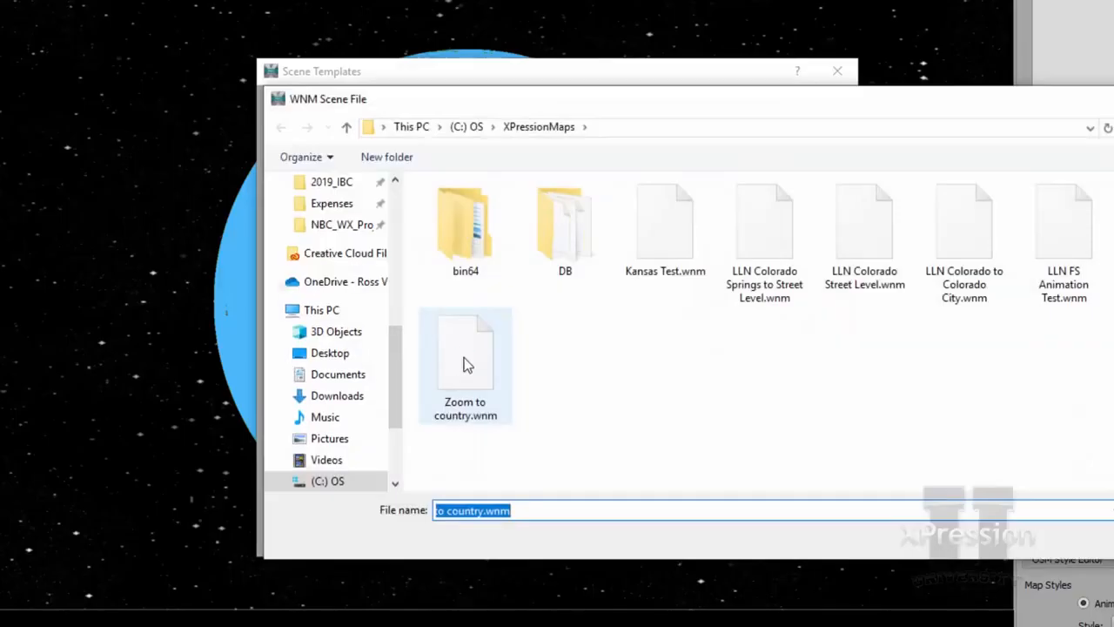
double_click(464, 360)
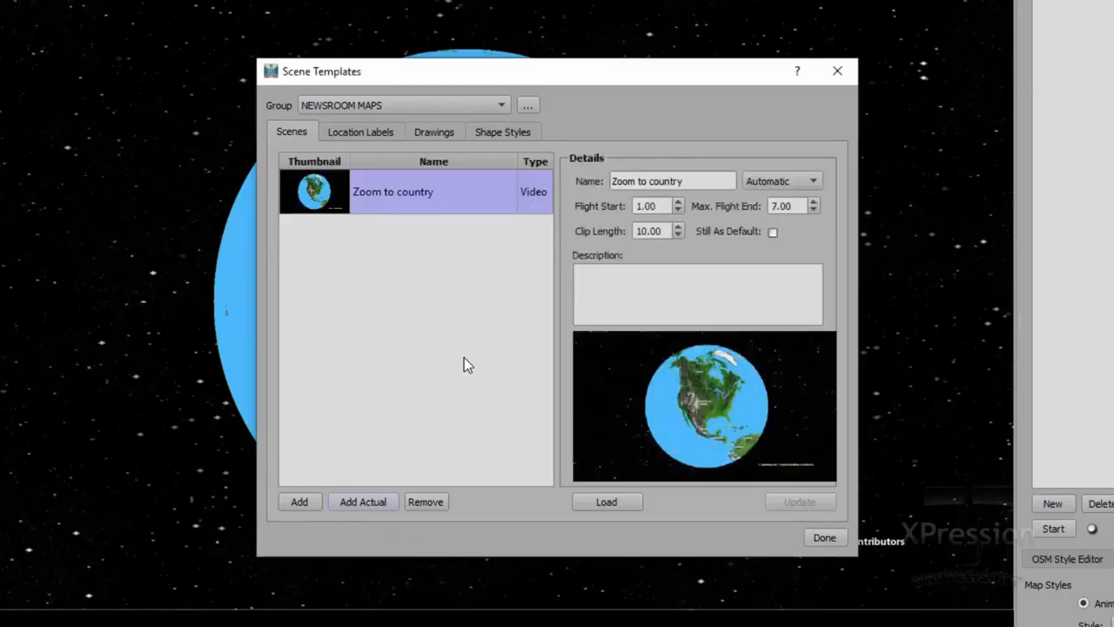
left_click(658, 285)
type("Zoom ")
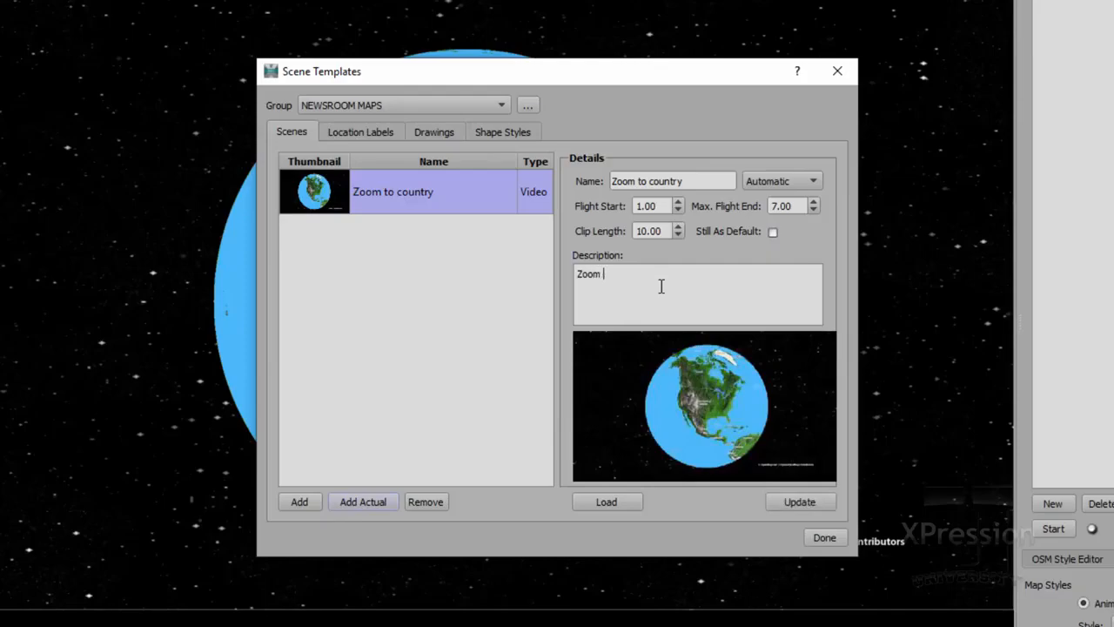
type("to a country animation")
Set the scene's clip length to 7 and its maximum flight end to 5
double_click(642, 229)
type("7")
double_click(773, 206)
type("5")
Set the scene's flight timing mode to User Defined
left_click(808, 182)
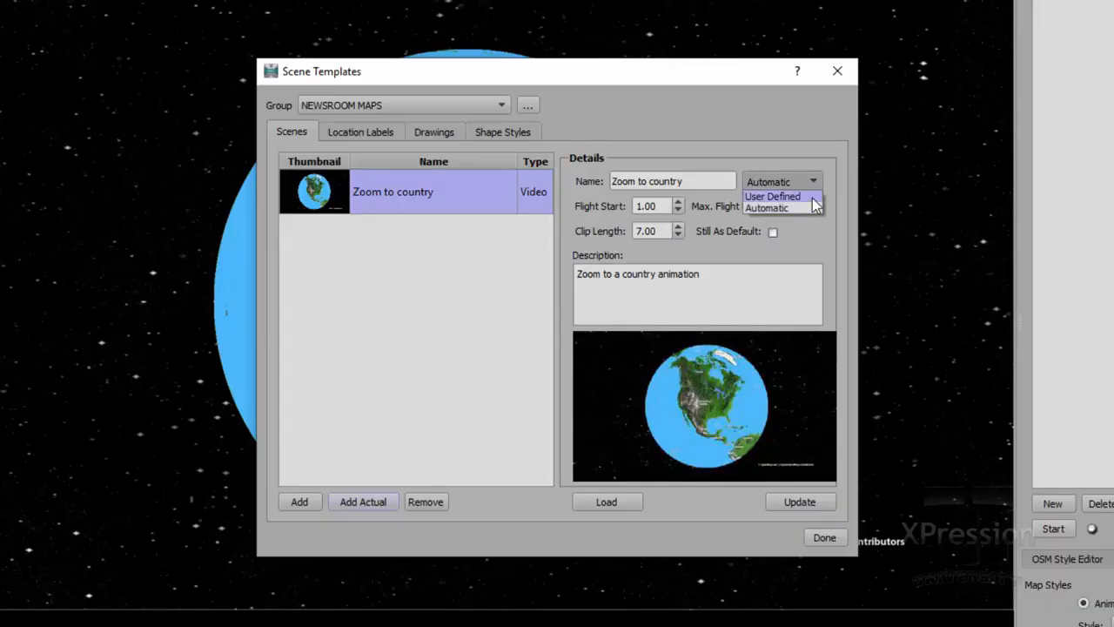
left_click(812, 199)
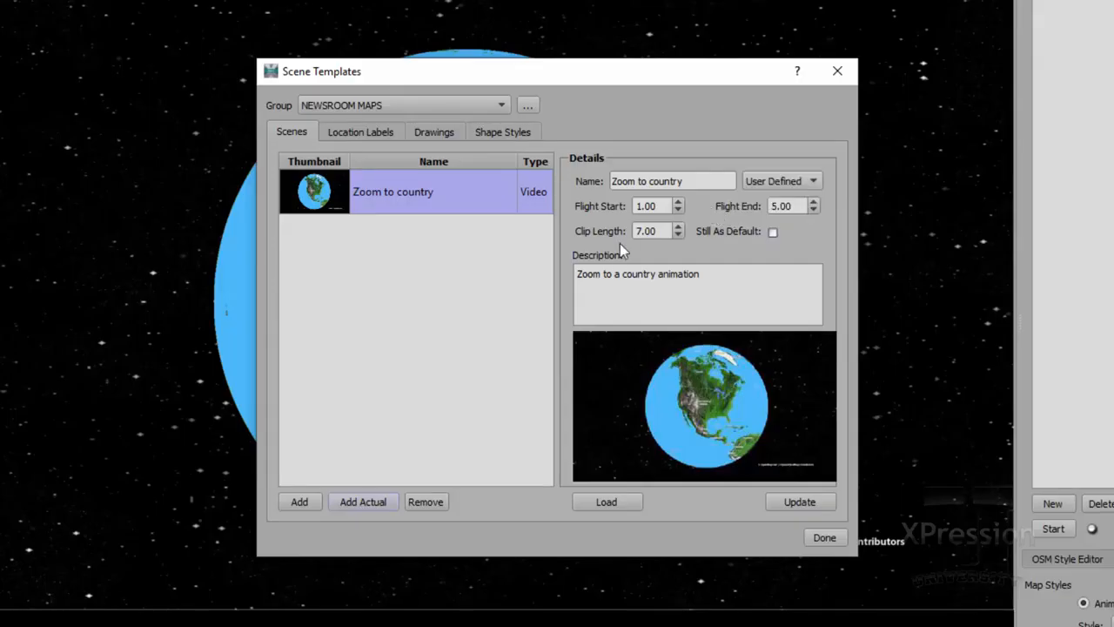
left_click(752, 185)
left_click(770, 204)
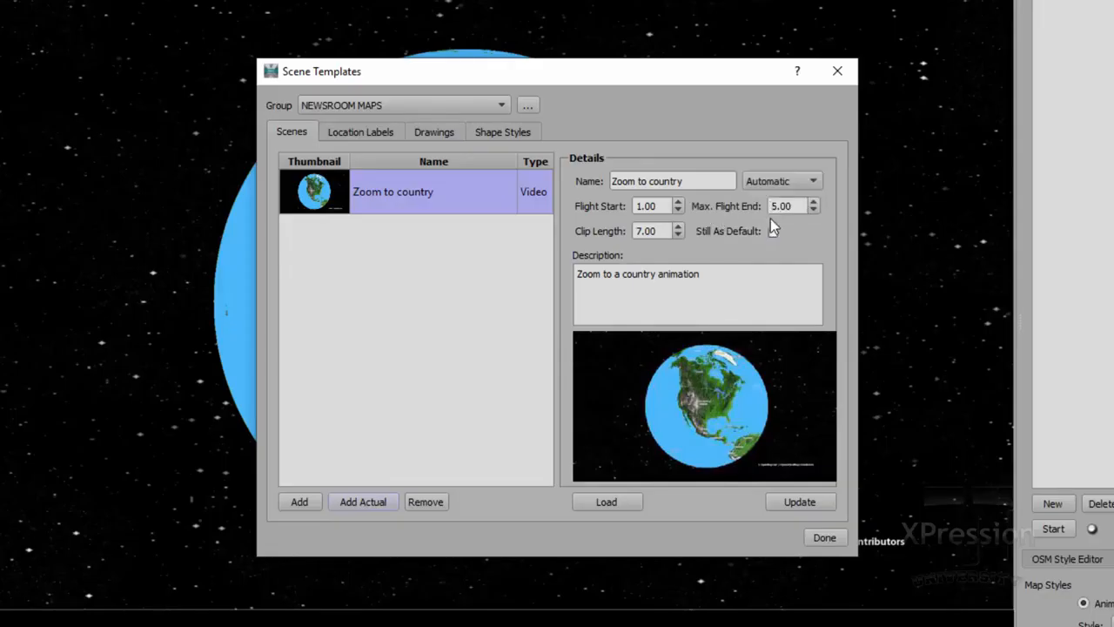
left_click(772, 182)
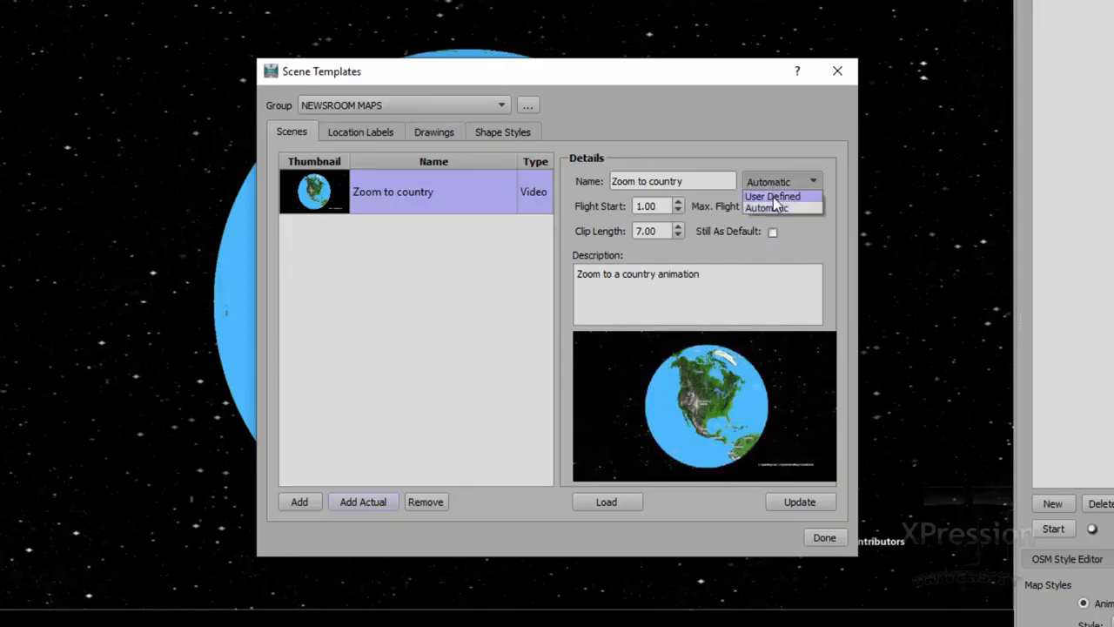
left_click(777, 195)
Update the scene template and close the Scene Templates dialog
double_click(774, 207)
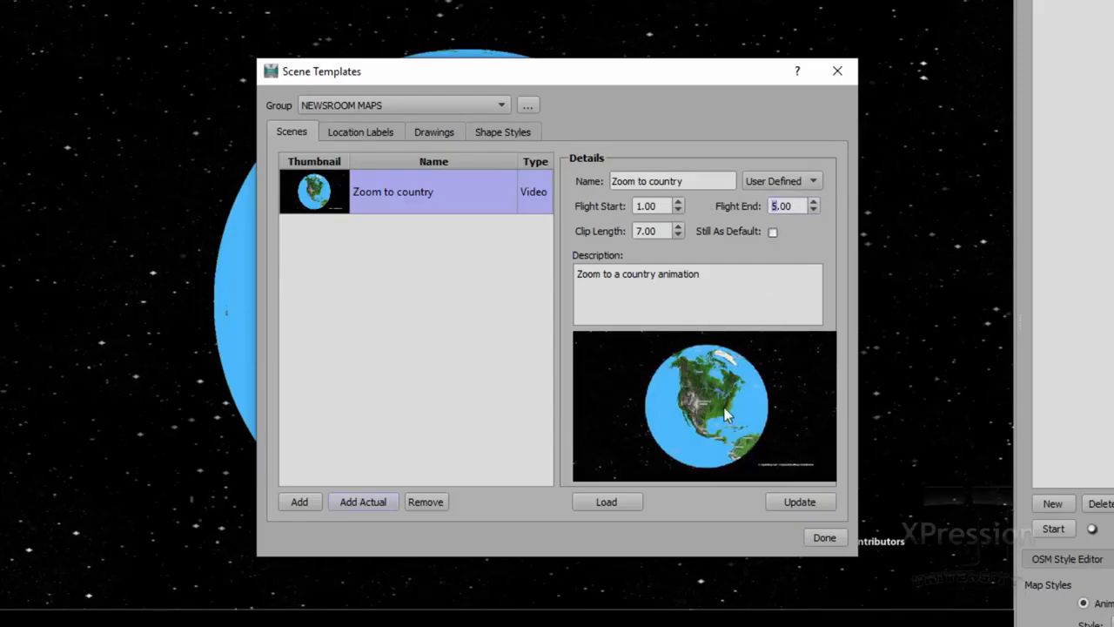
left_click(803, 503)
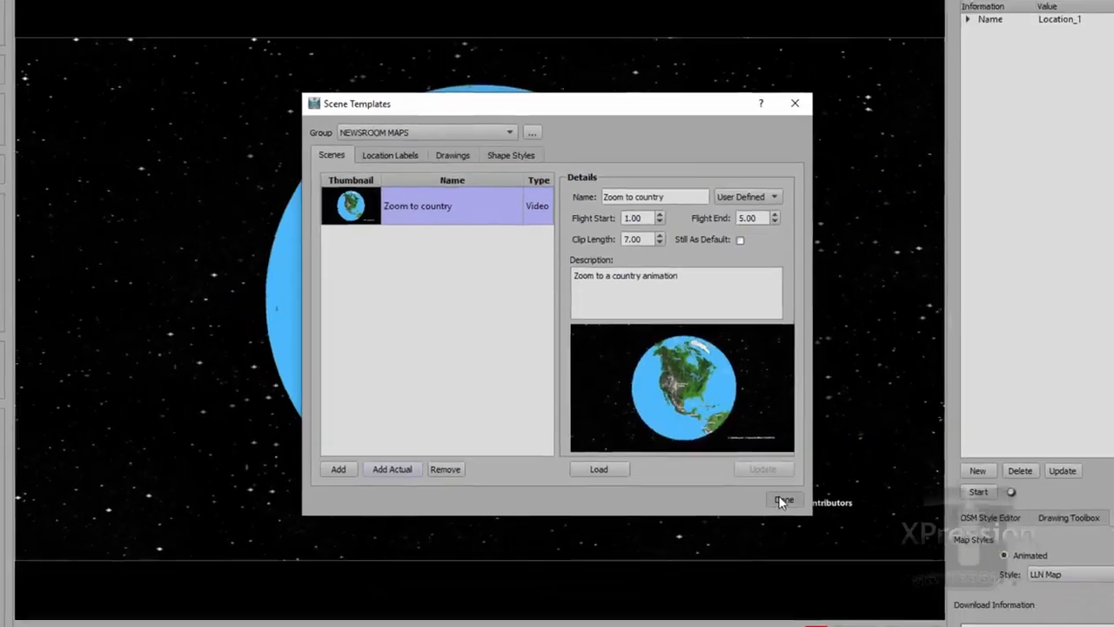
left_click(823, 537)
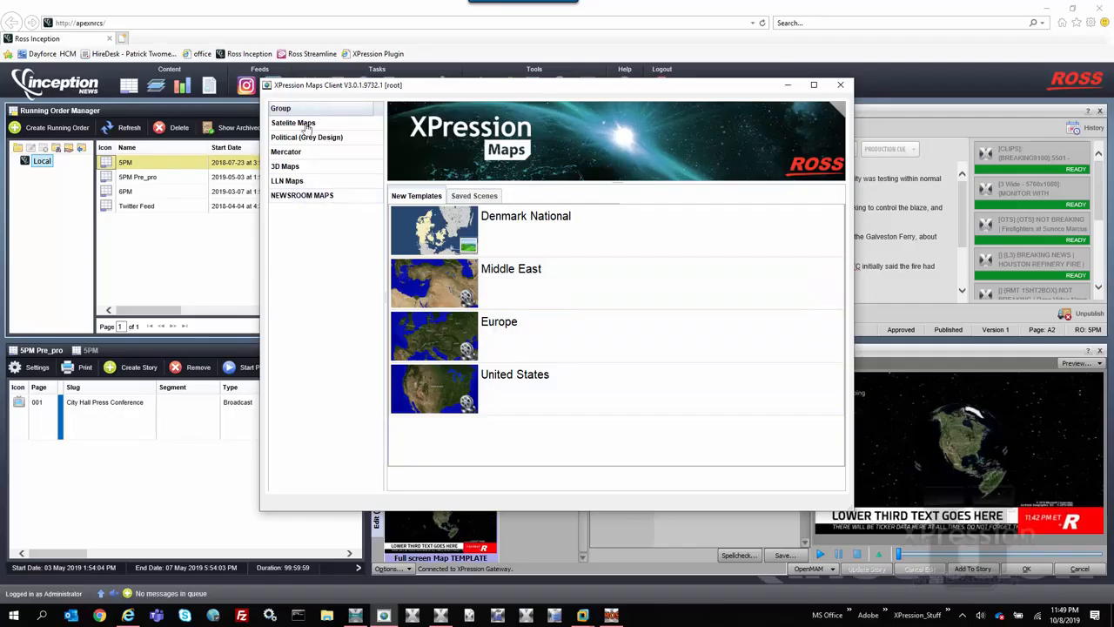
Switch to the XPression Maps Client and open the Zoom to country template from NEWSROOM MAPS
left_click(304, 197)
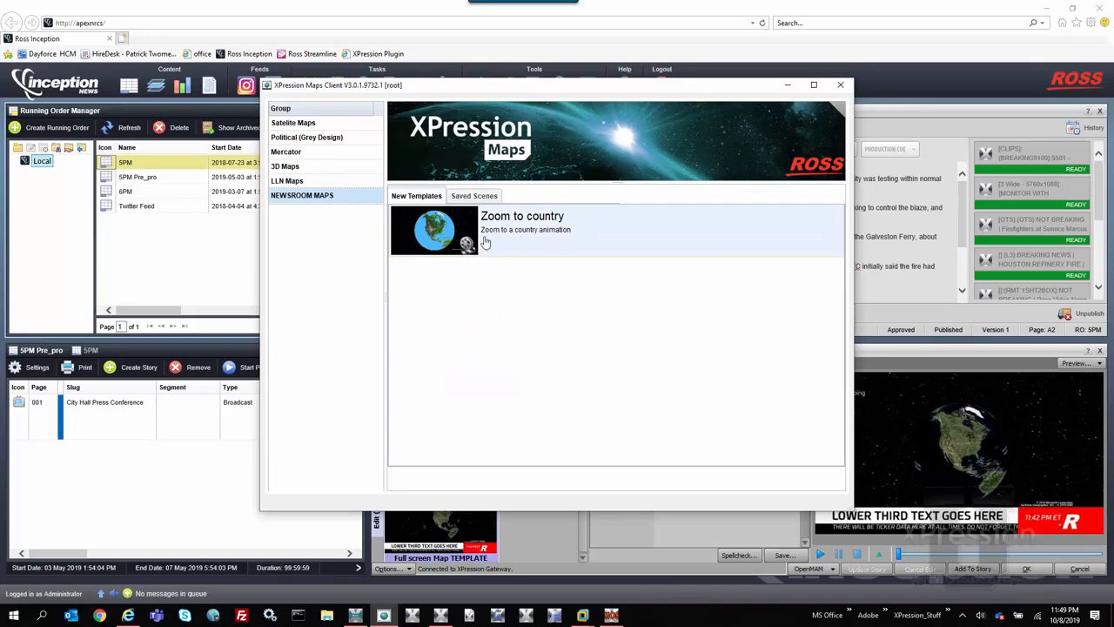
double_click(442, 237)
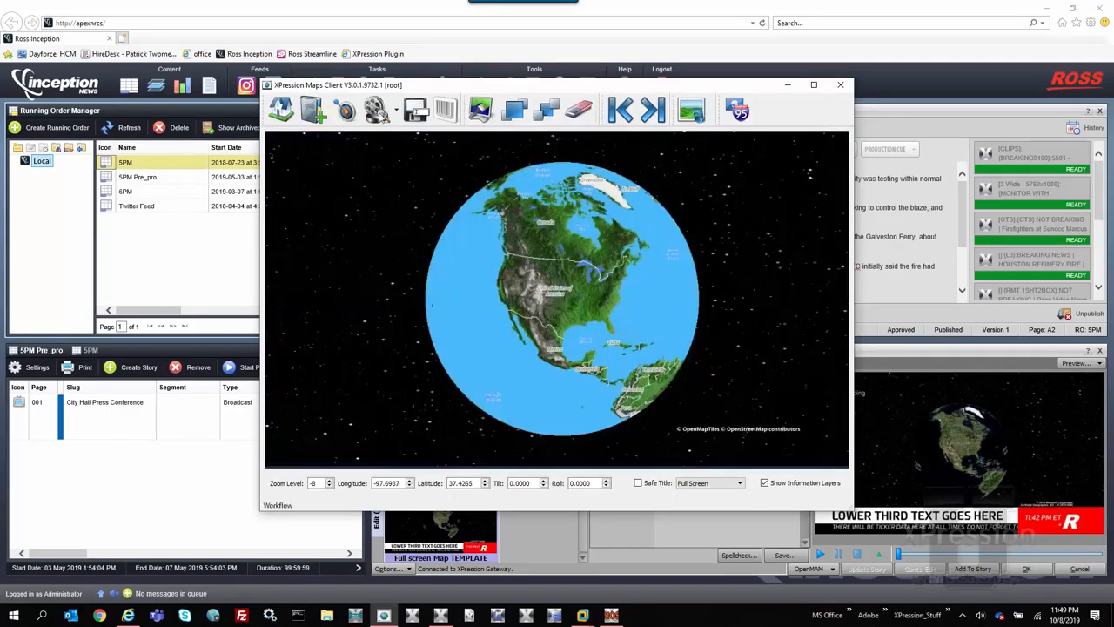
Search Add Labels and Shapes for the location UK to move the map there, then close it
left_click(315, 111)
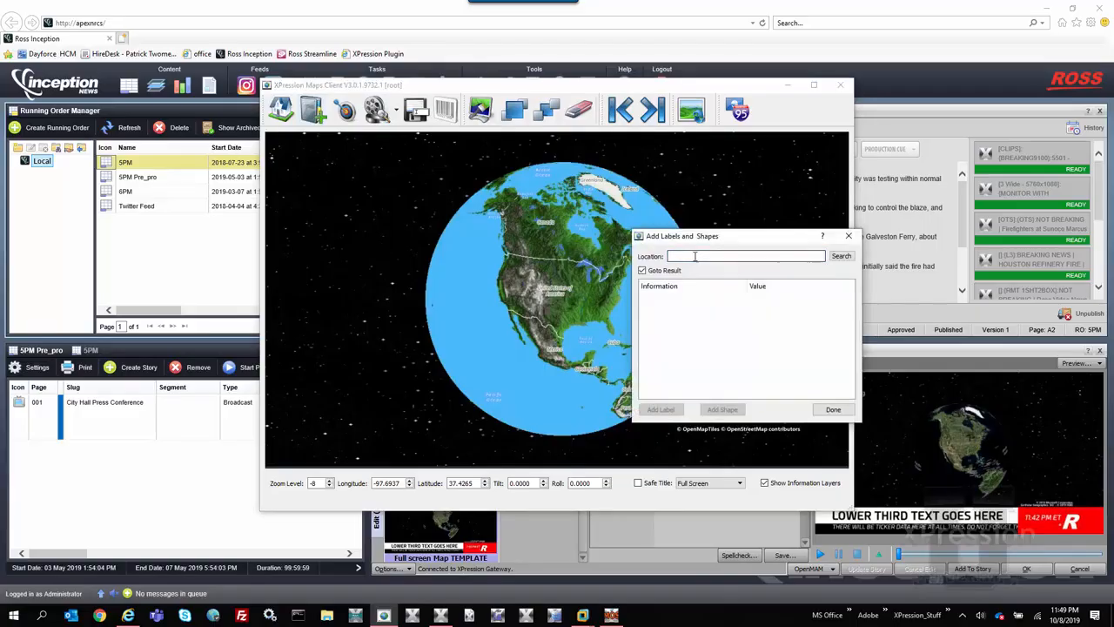
key("Return")
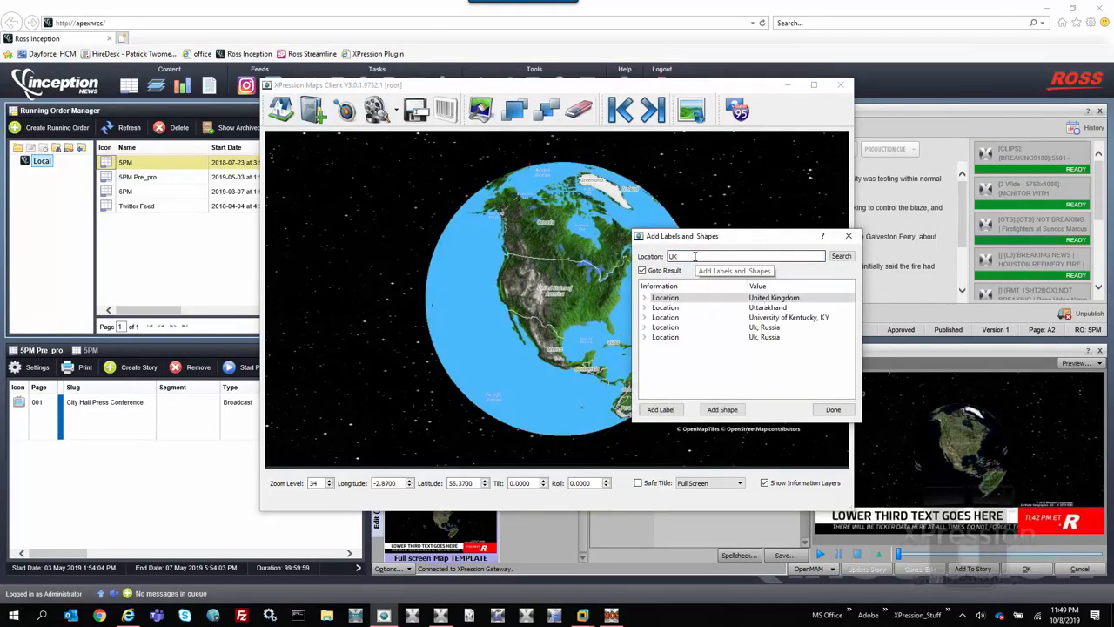
left_click(828, 410)
left_click(832, 409)
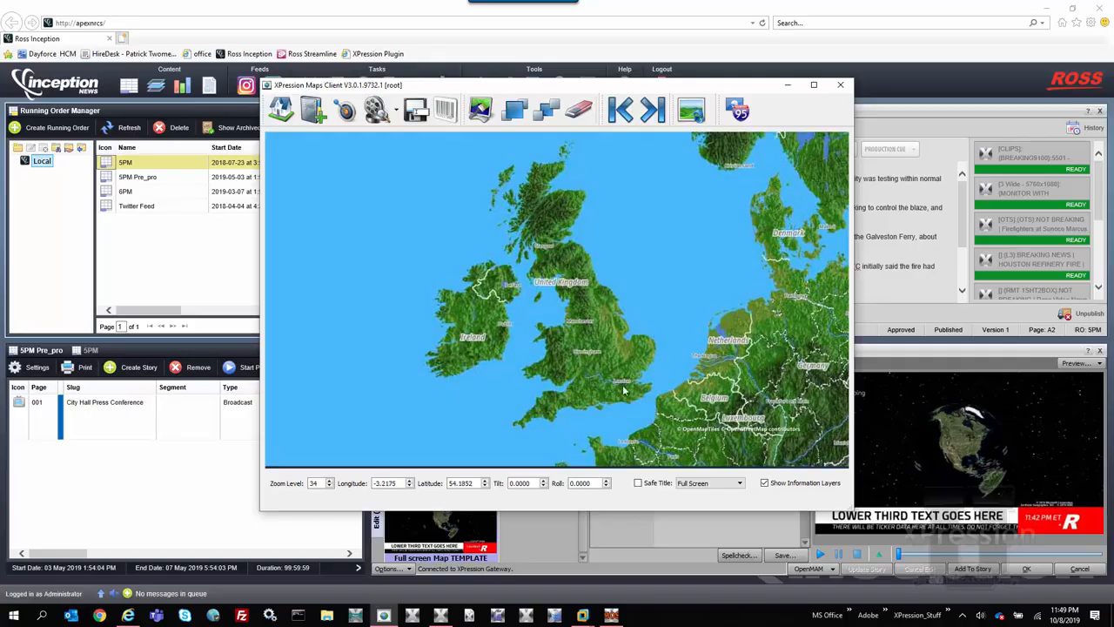
Add a flight point at the UK view and preview the animation
left_click(356, 120)
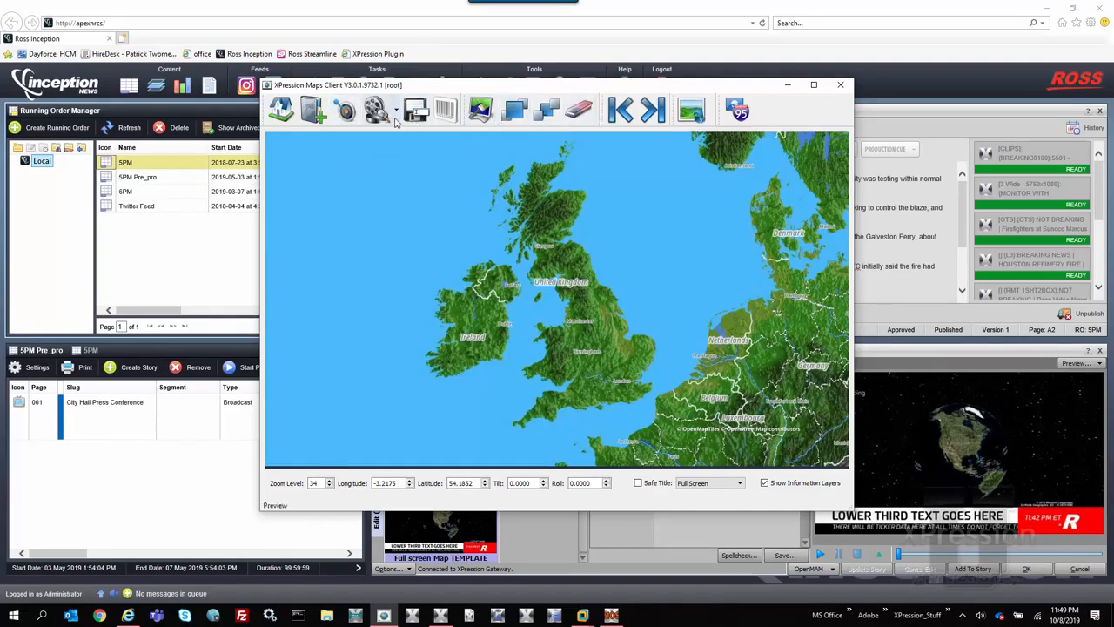
left_click(380, 111)
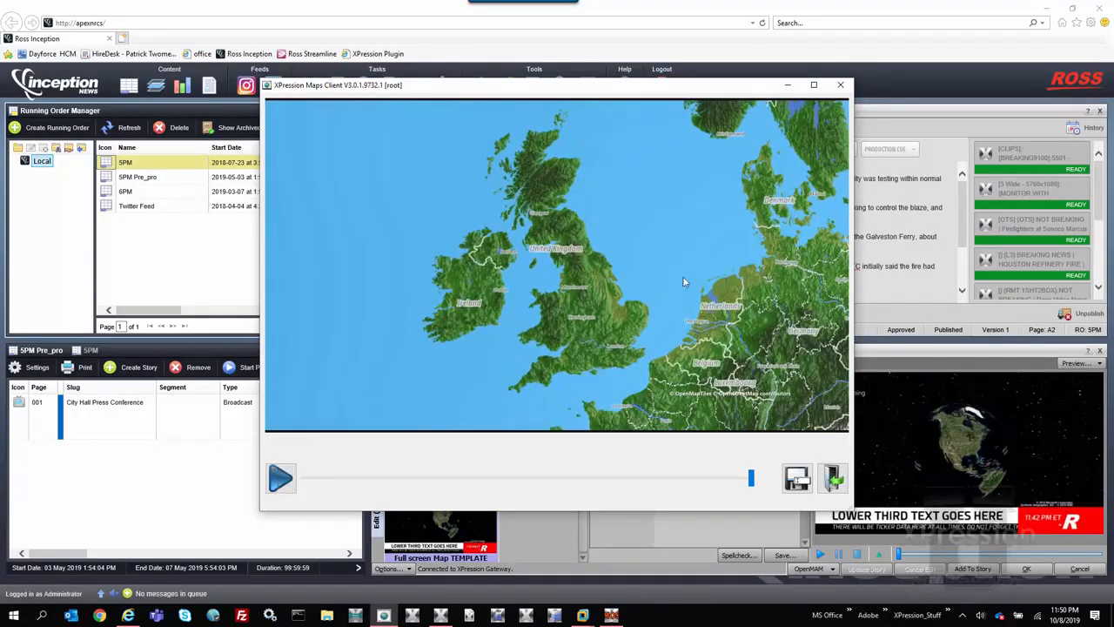
Save the previewed scene as Zoom to UK in the NEWSROOM MAPS location
left_click(790, 482)
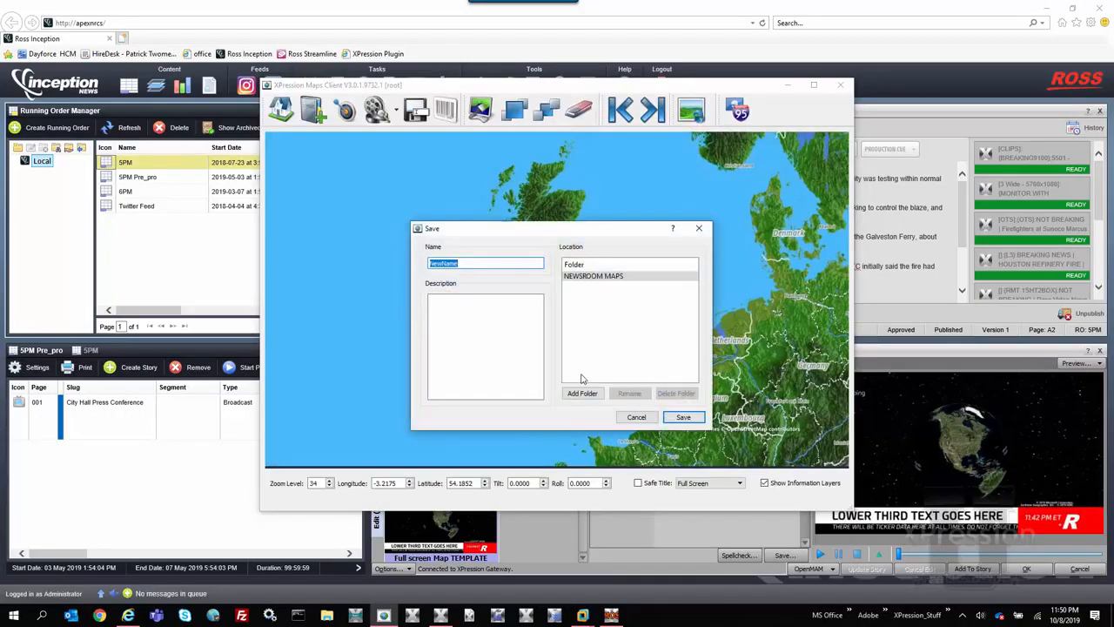
type("Zoom to UK")
key("Return")
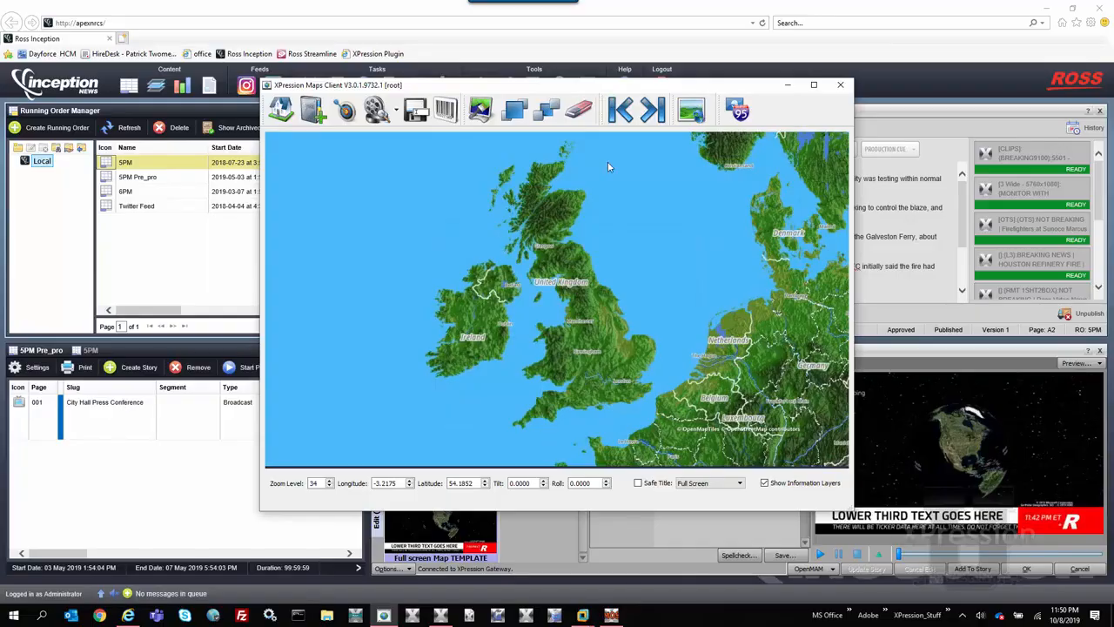
Drag the Zoom to UK map into the map placeholder field of the Full screen Map TEMPLATE
left_click_drag(627, 92, 468, 61)
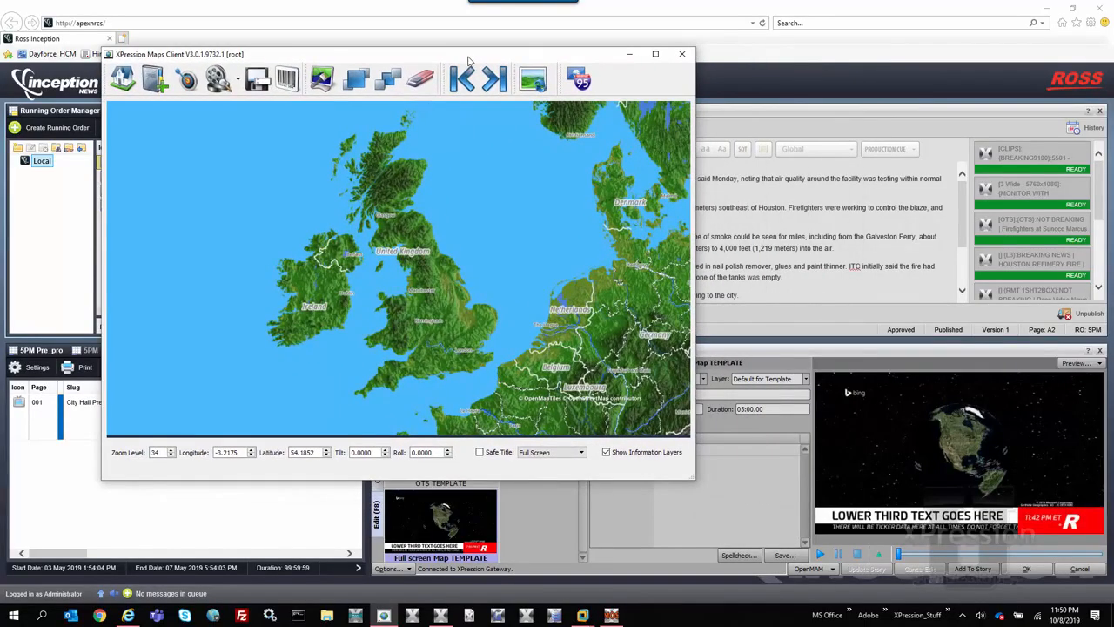
left_click_drag(290, 81, 708, 451)
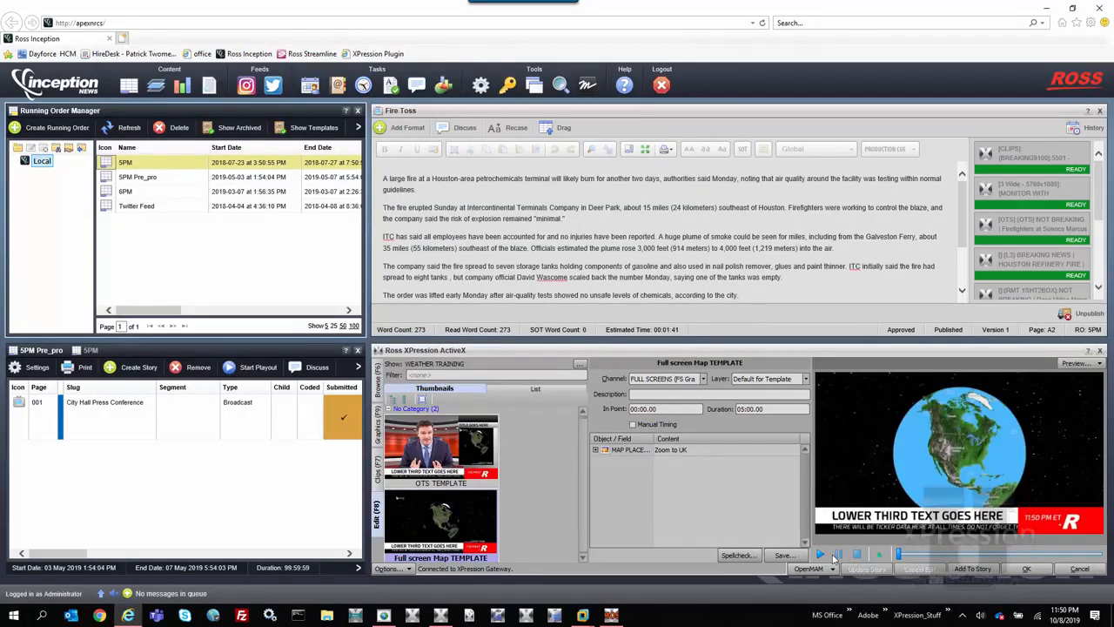
Play the Zoom to UK animation in the template preview, rewind it and play it again
left_click(823, 555)
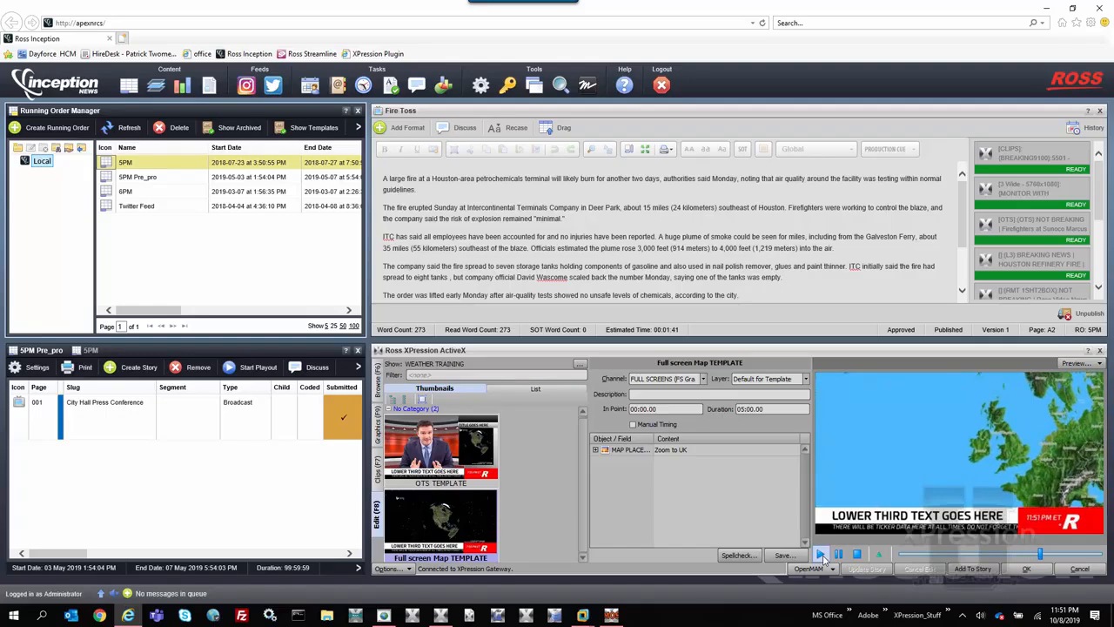
left_click_drag(1041, 554, 900, 555)
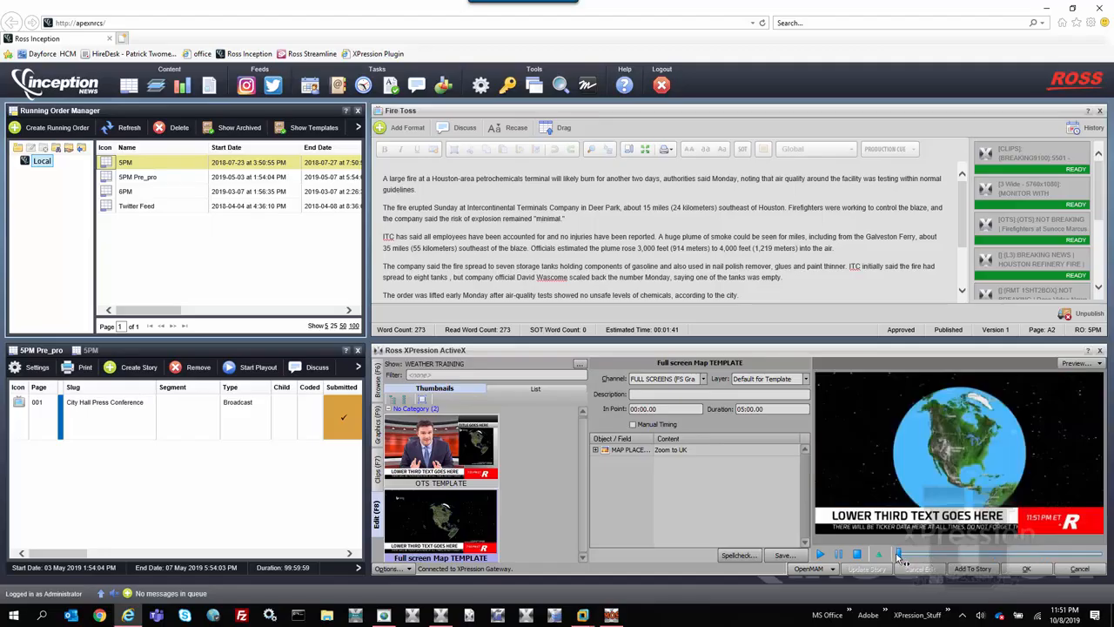
left_click(827, 562)
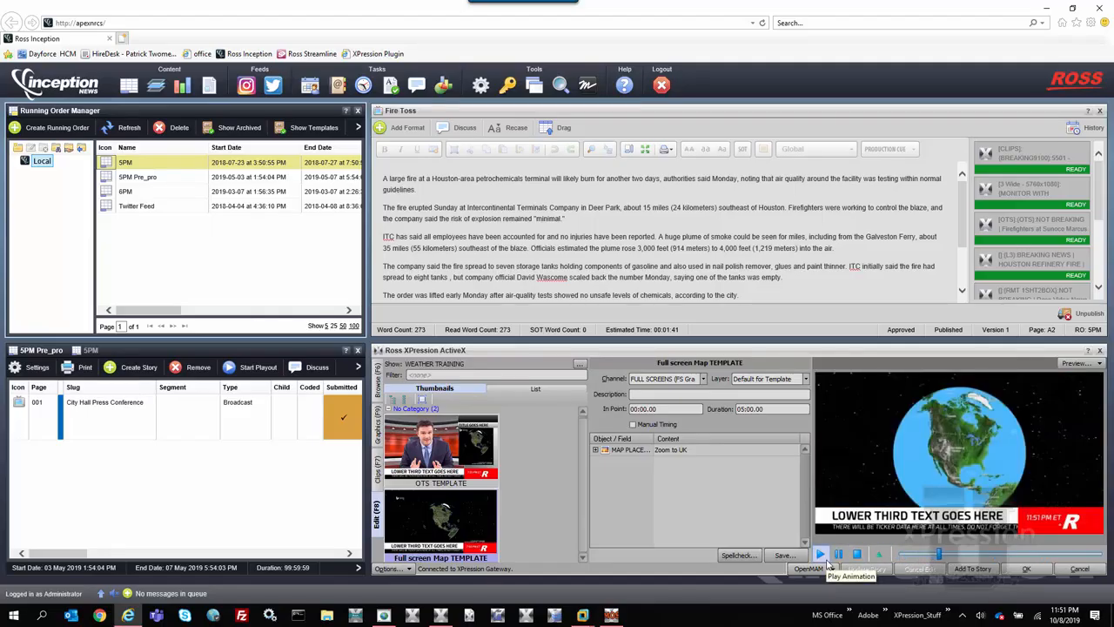